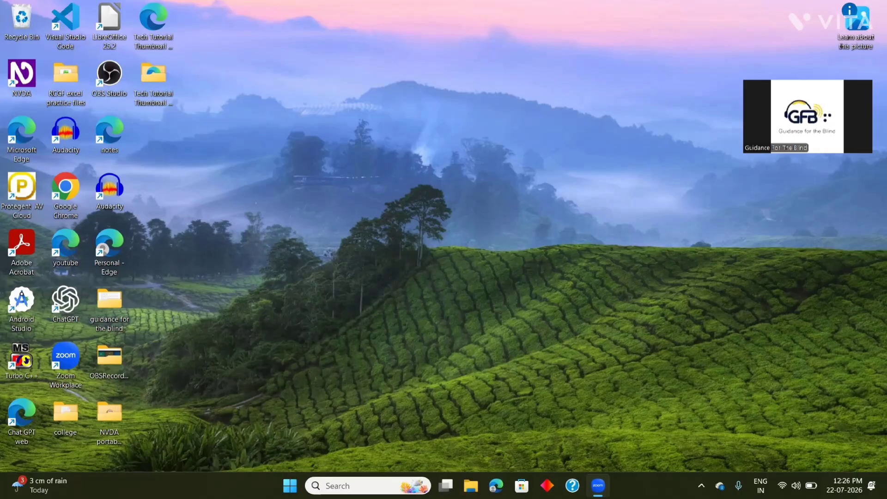
Open Microsoft Edge from the desktop and go to bard.google.com
key(super+d)
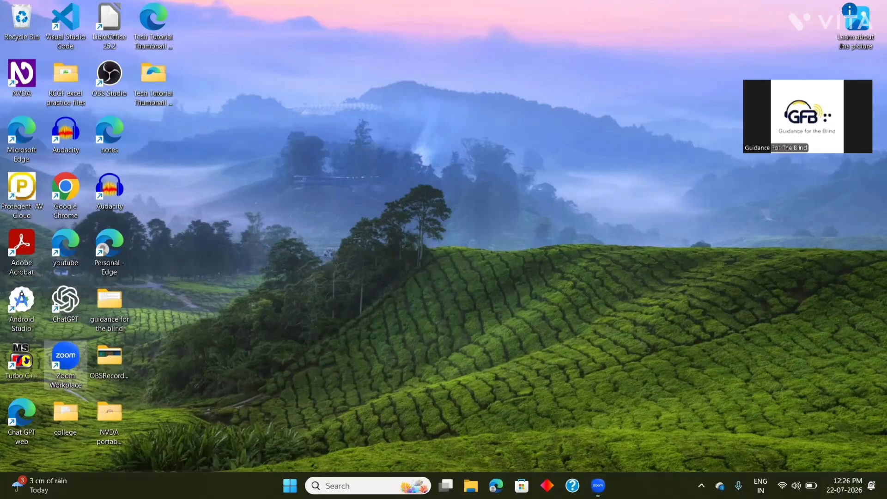
key(m)
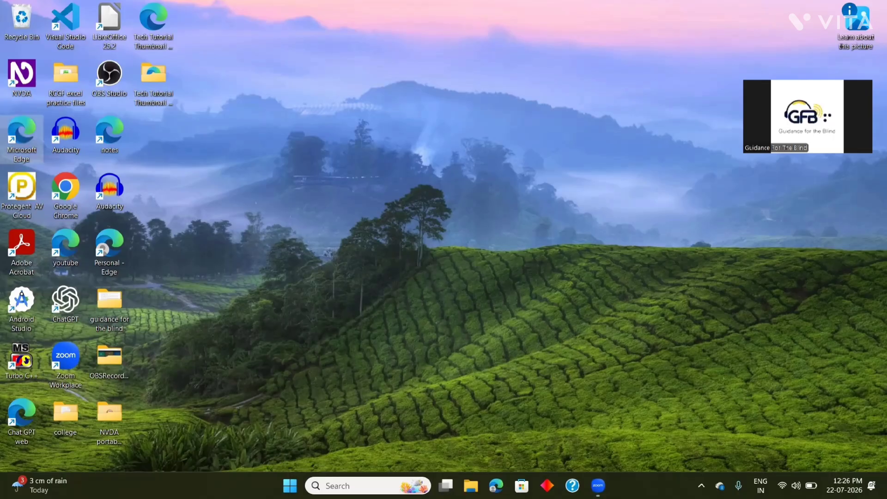
key(Return)
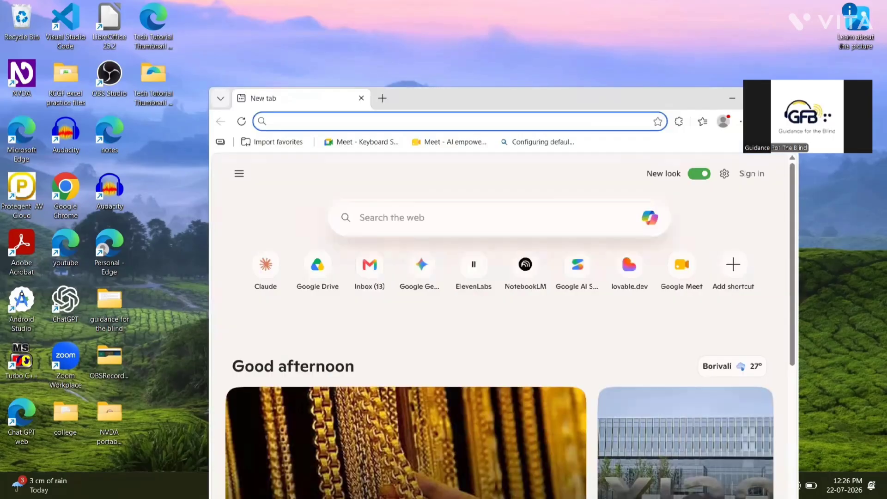
text(bard.google.com)
key(Return)
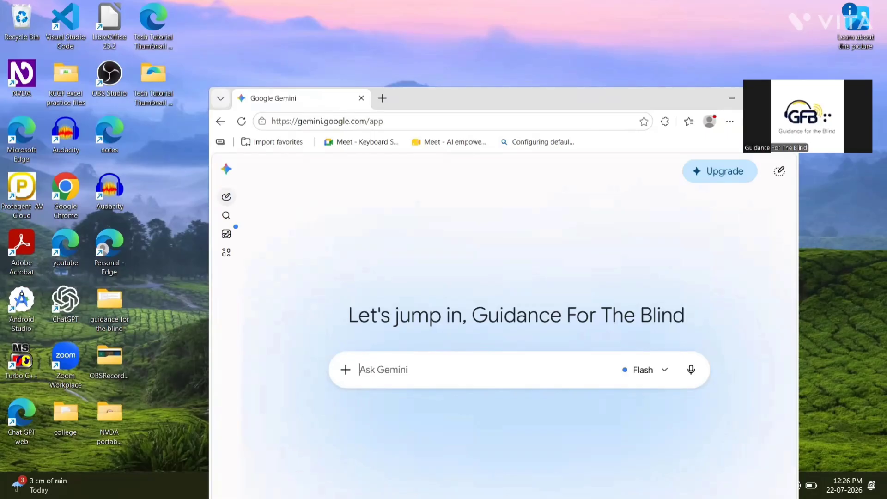
Open the list of upload and creation options for the Gemini prompt
key(Tab)
key(Tab)
key(Tab)
key(Tab)
key(Tab)
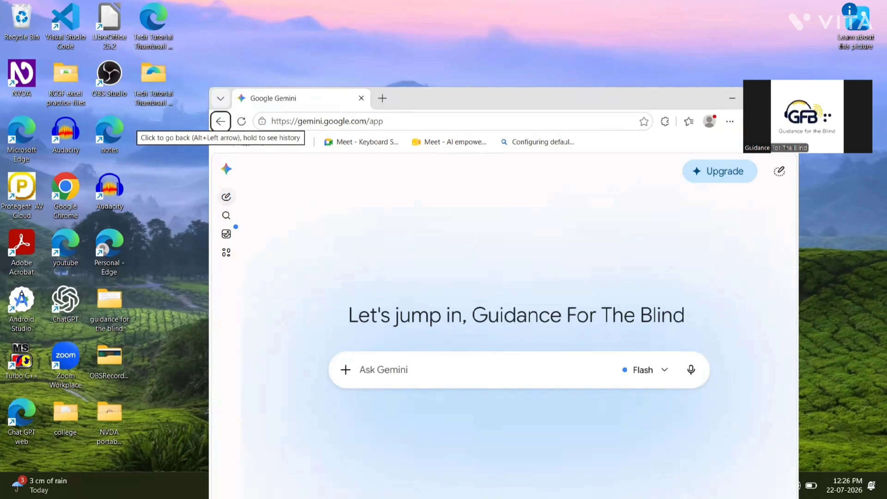
key(shift+Tab)
key(shift+Tab)
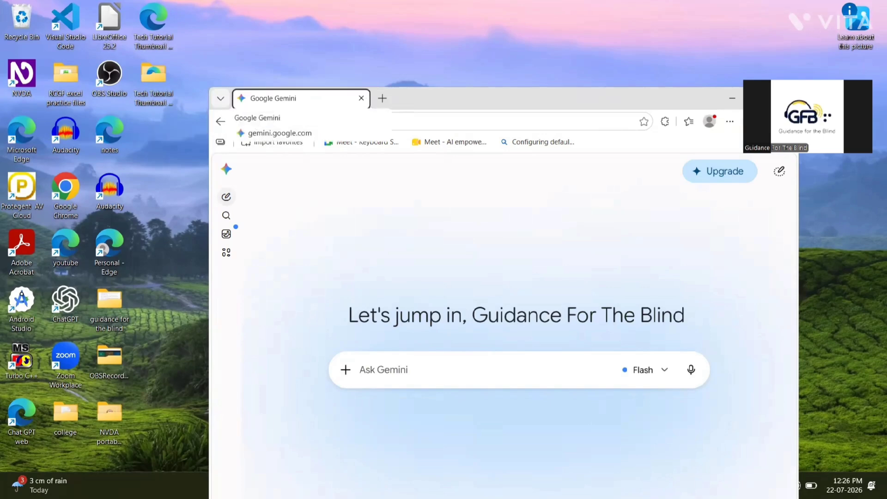
key(shift+Tab)
key(shift+Tab)
key(shift+Tab)
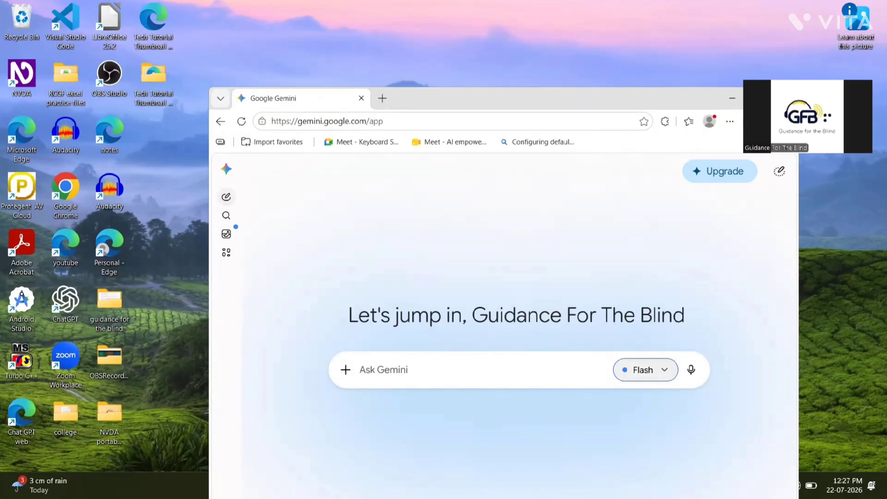
key(Tab)
key(Tab)
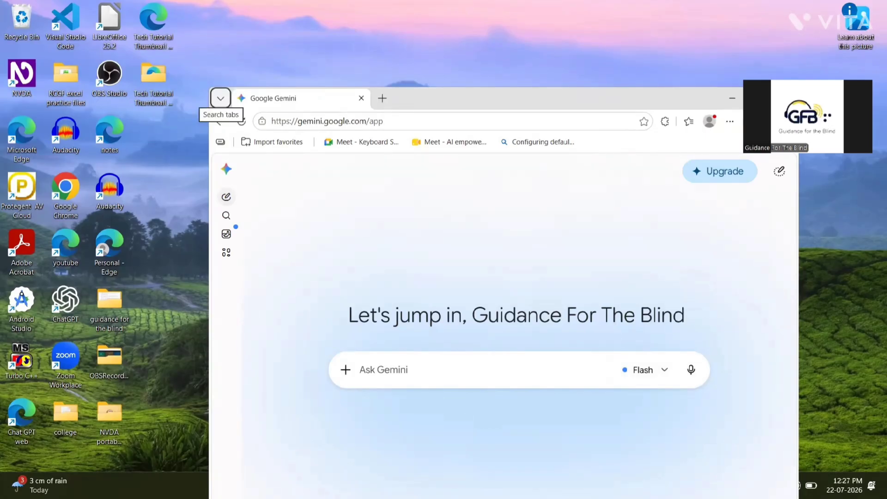
key(shift+Tab)
key(shift+Tab)
key(shift+Tab)
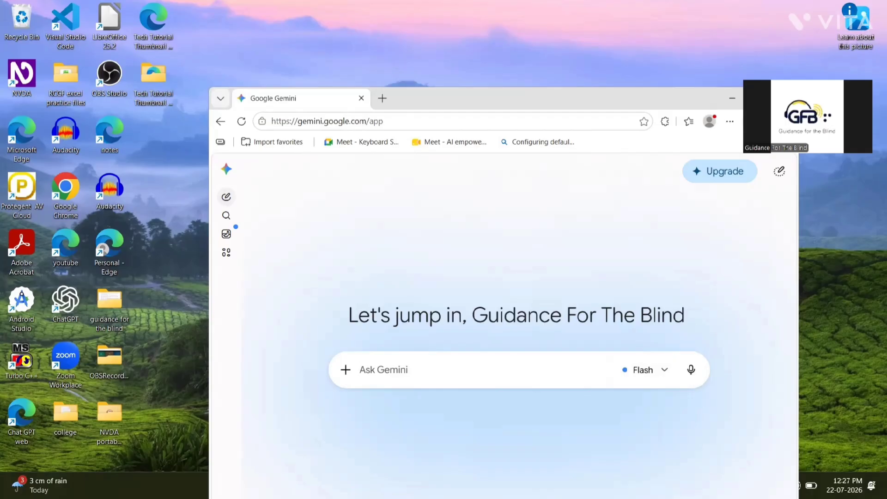
key(shift+Tab)
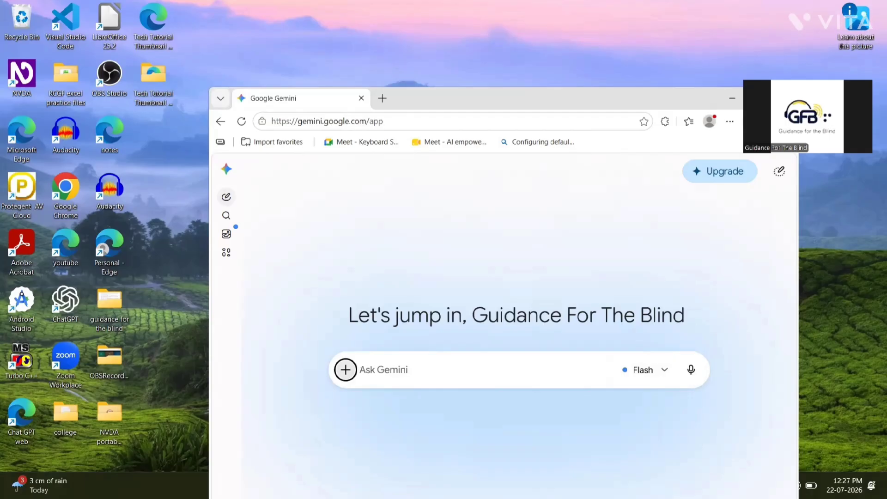
key(Return)
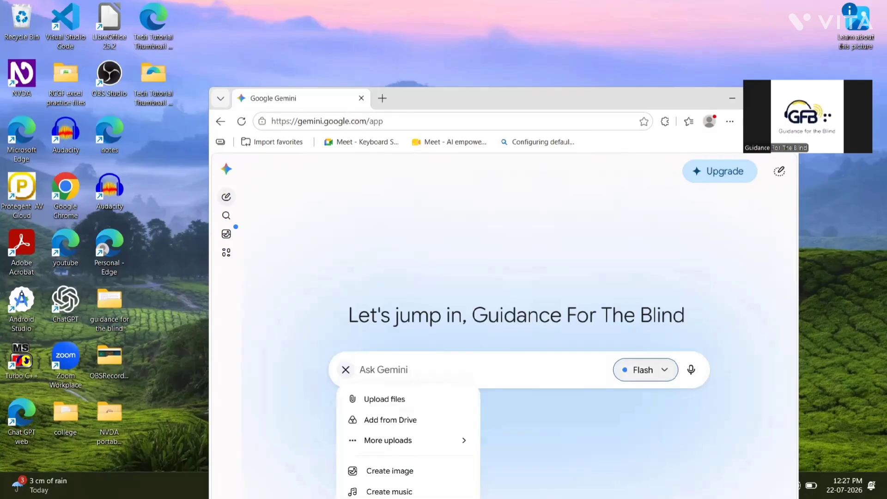
Select Canvas as the tool for the new prompt
key(Tab)
key(Tab)
key(Tab)
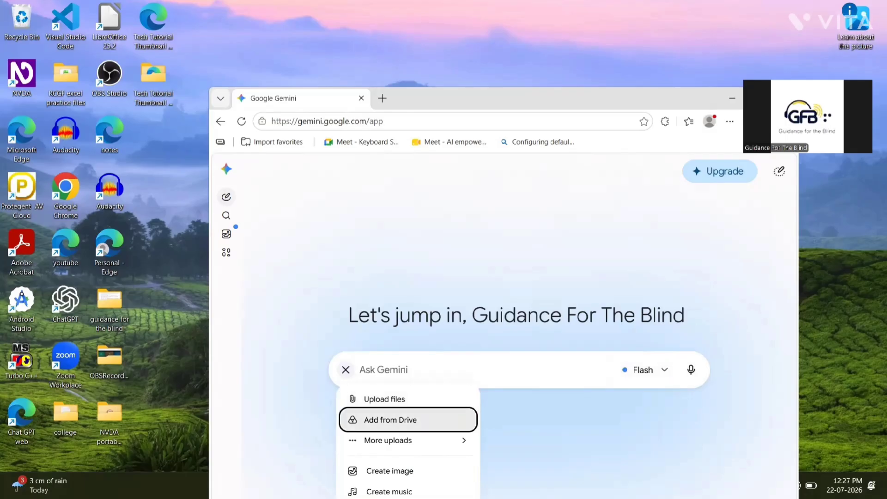
key(Tab)
key(Tab)
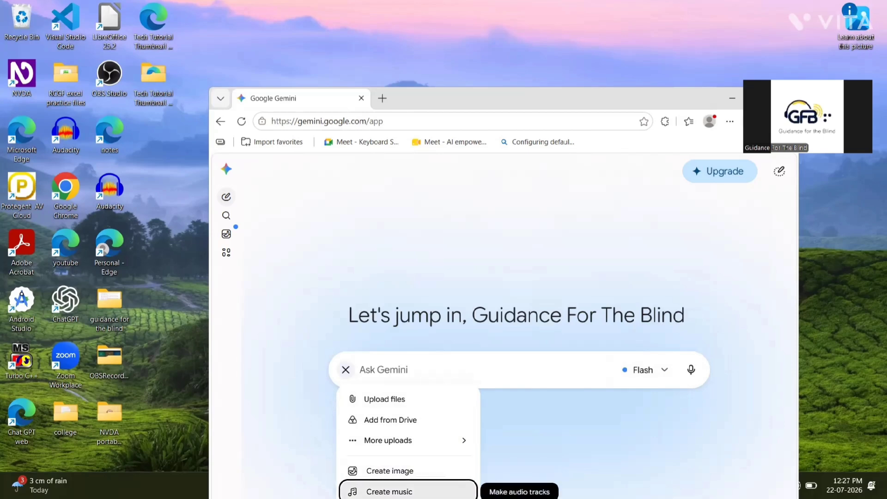
key(Down)
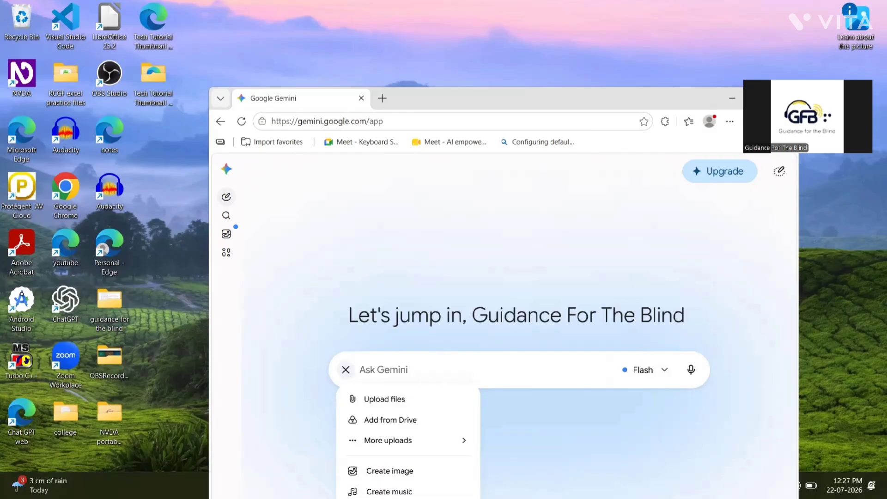
key(Return)
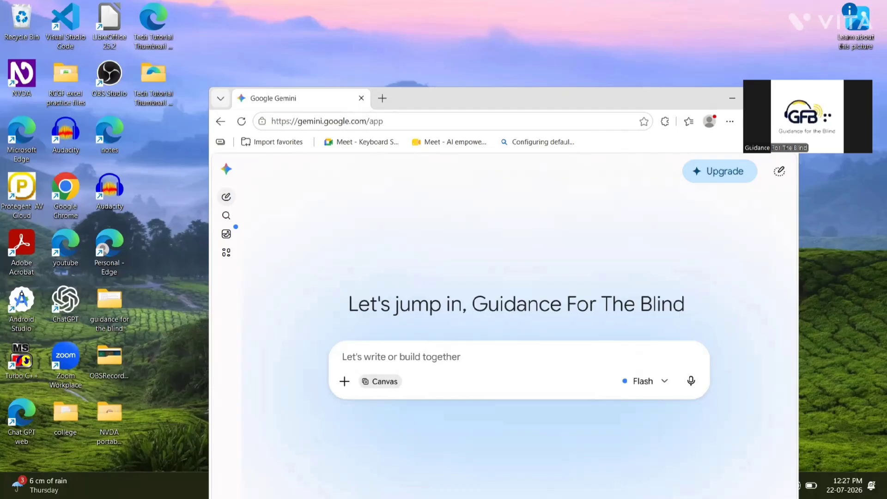
Paste the copied prompt requesting a document on WhatsApp visualization methods from a blind individual's perspective into the prompt box
key(Tab)
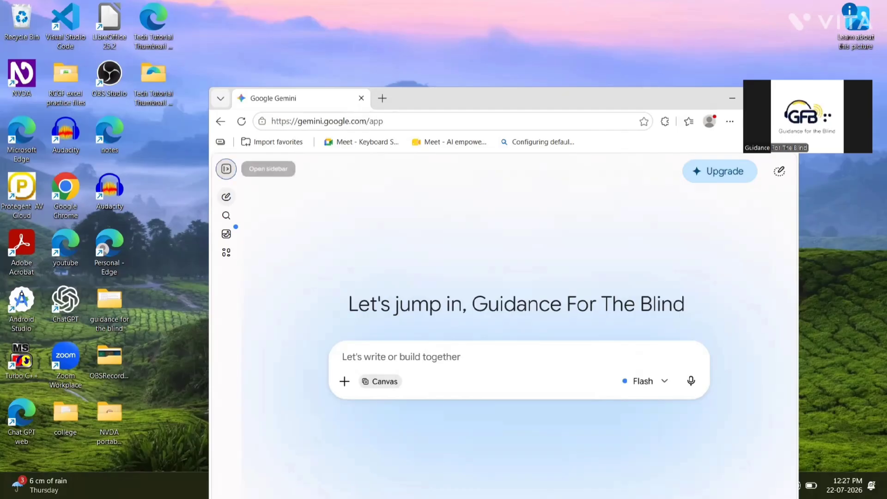
key(shift+Tab)
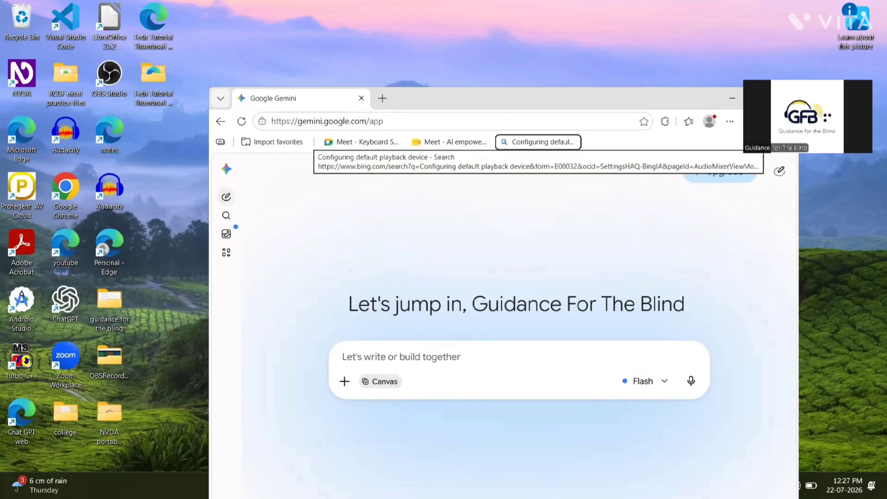
key(Tab)
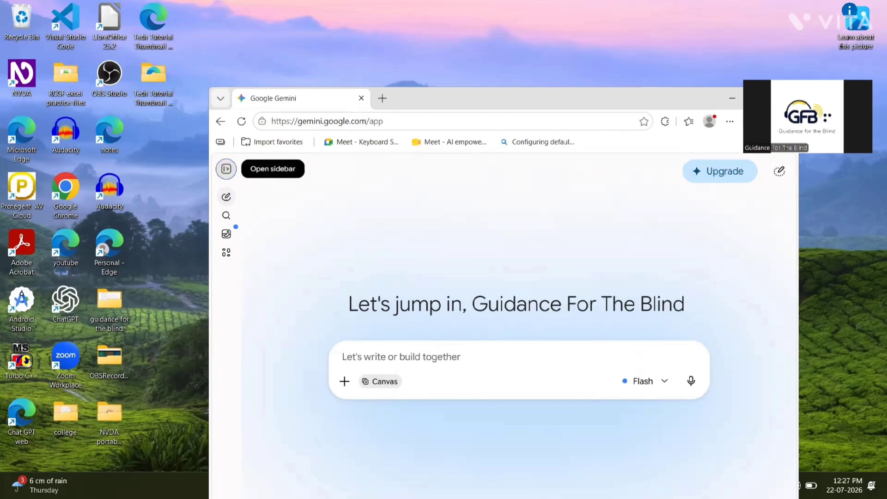
key(e)
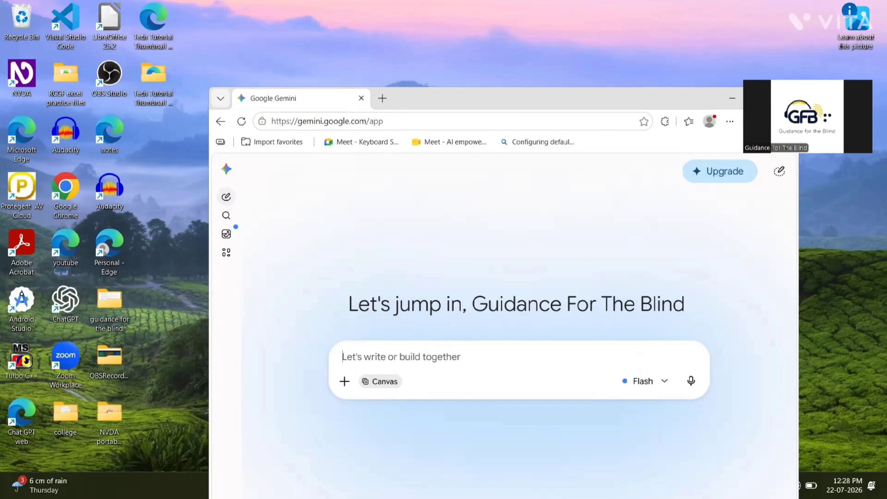
key(Tab)
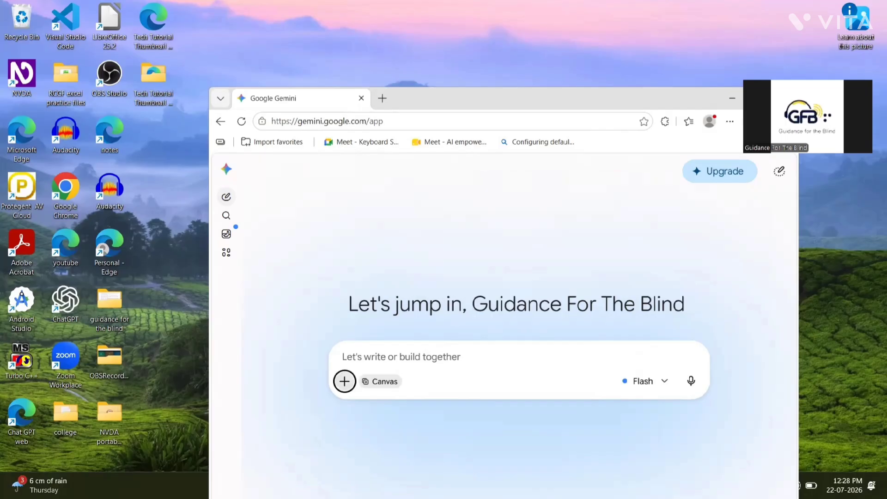
key(shift+Tab)
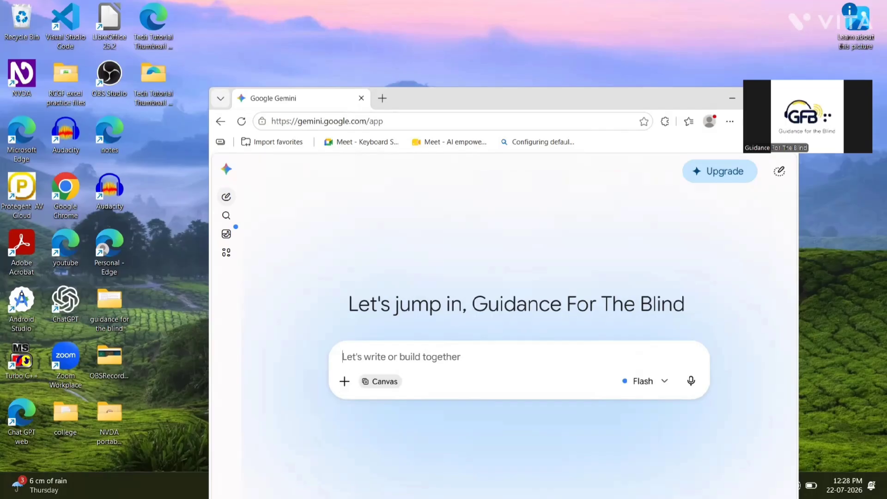
key(ctrl+v)
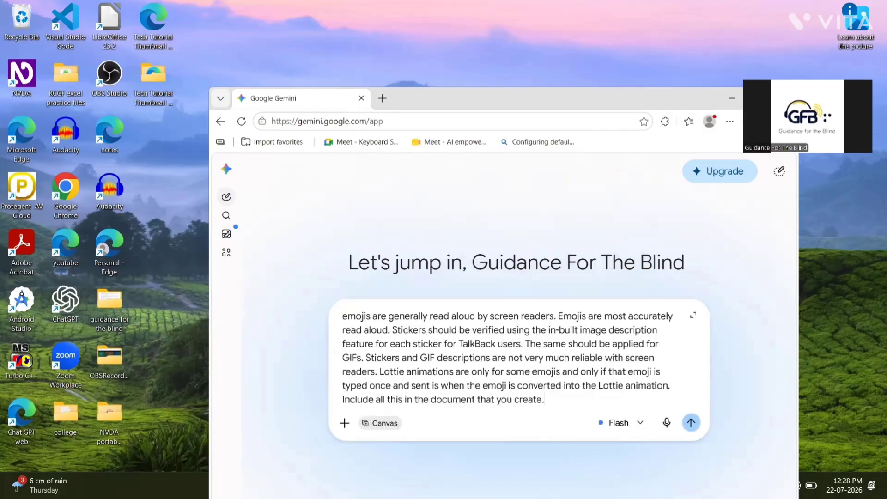
Review the pasted prompt line by line from its beginning and submit it to generate the document
key(ctrl+Home)
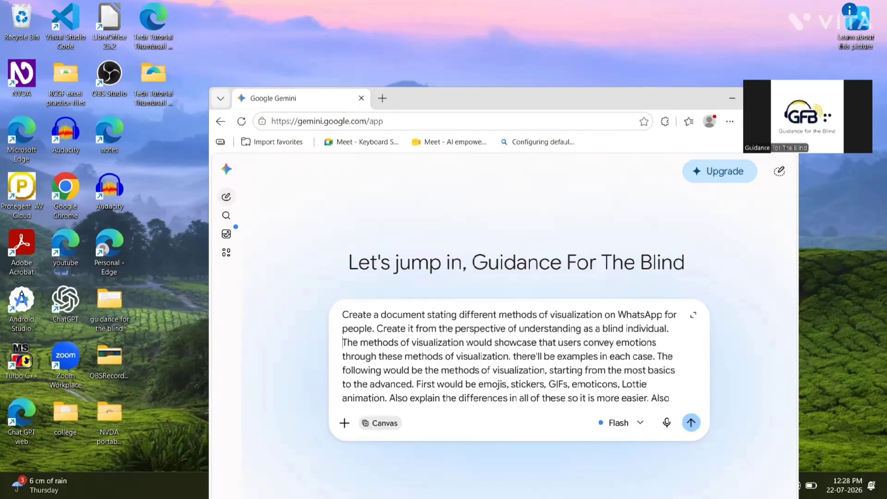
key(Down)
key(Down)
key(Down)
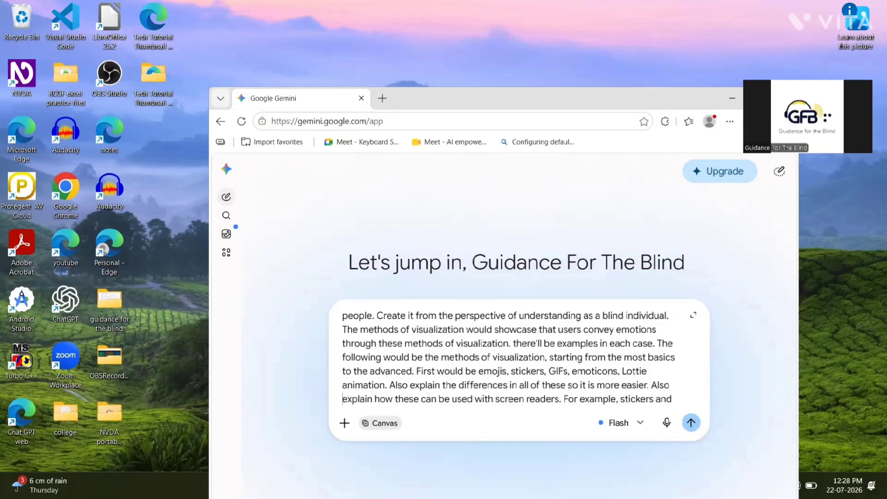
key(Down)
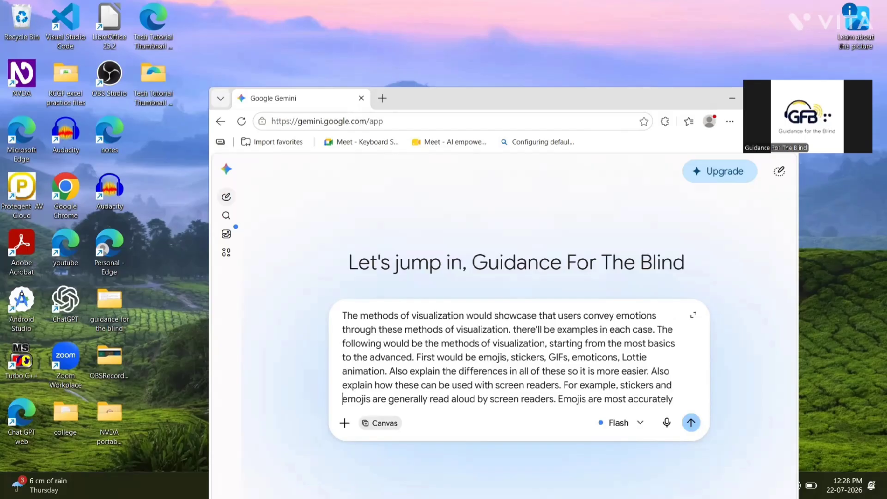
key(Down)
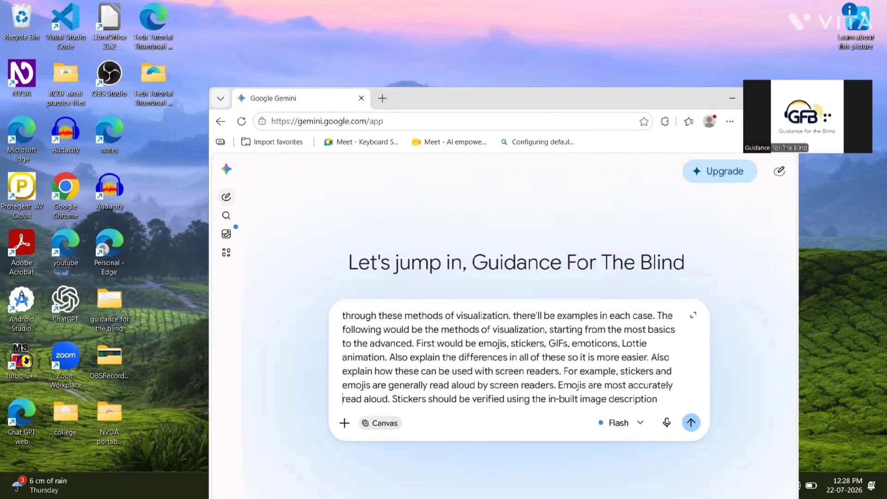
key(Down)
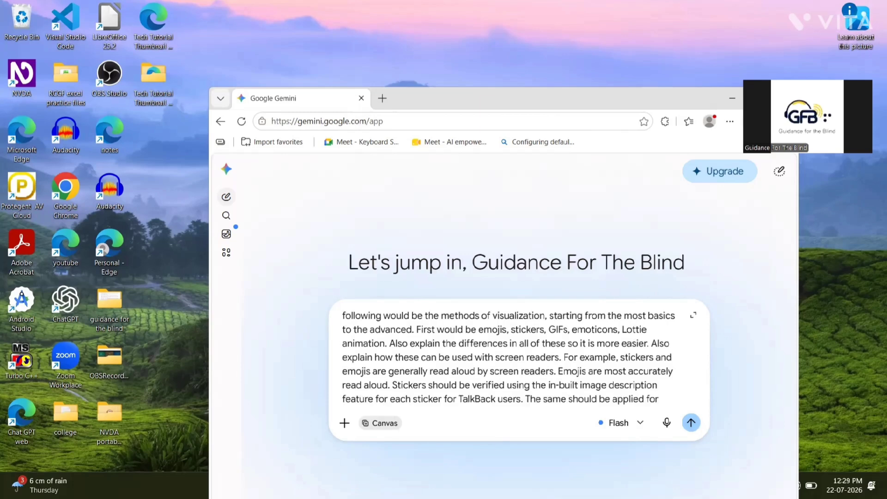
key(Down)
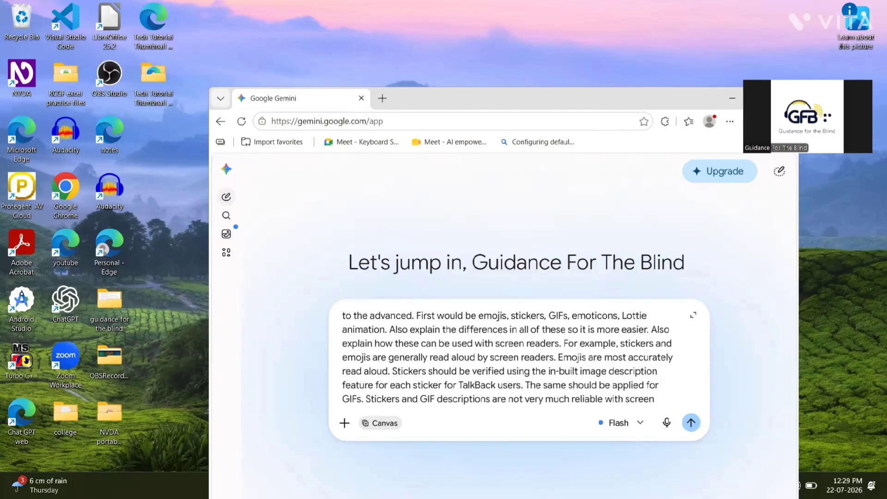
key(Down)
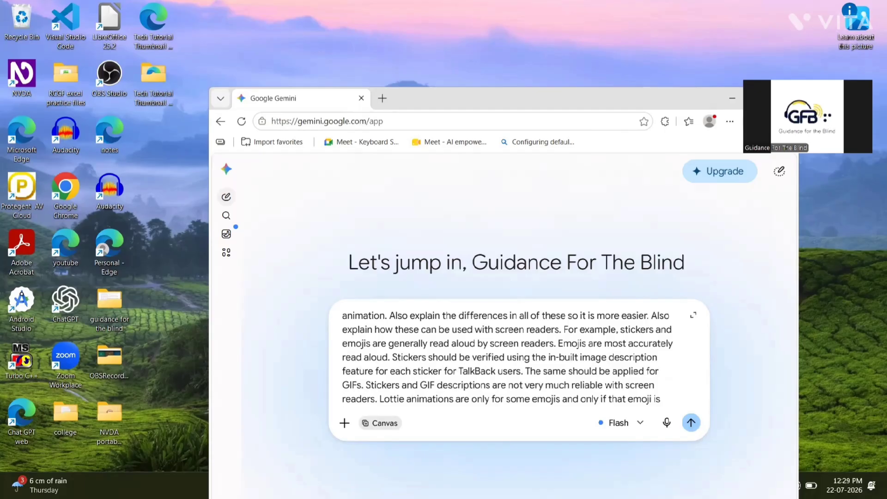
key(Down)
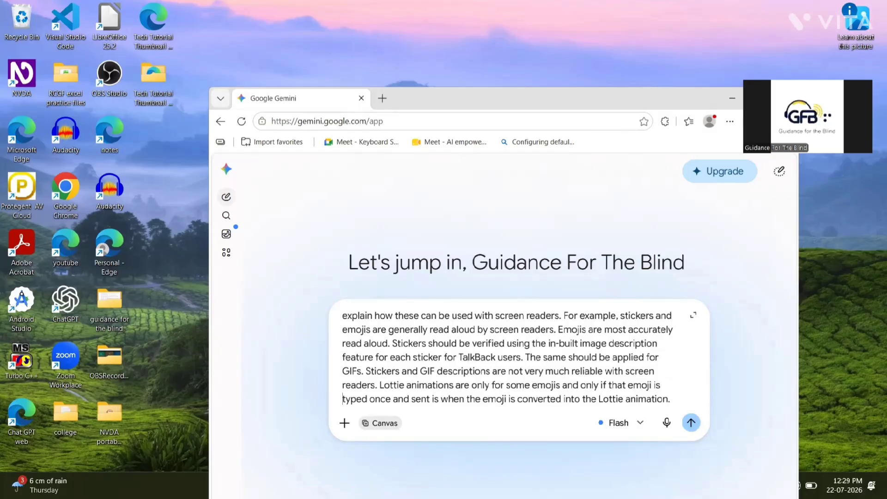
key(Down)
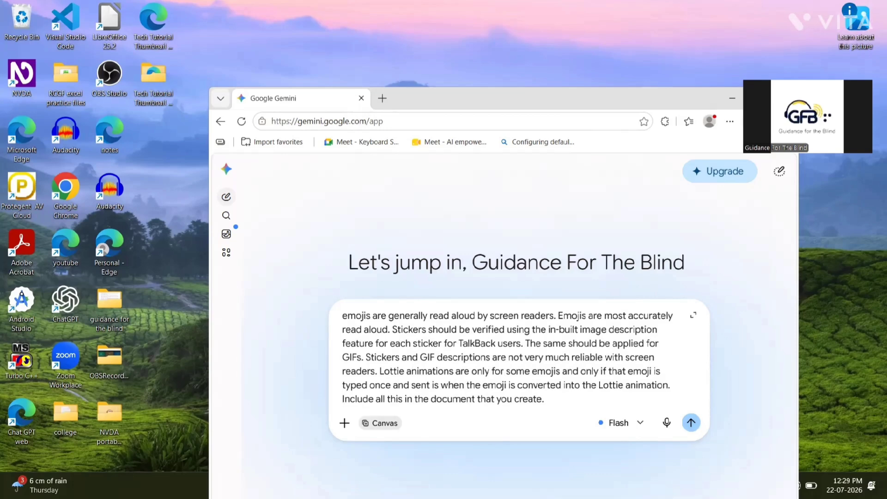
key(Return)
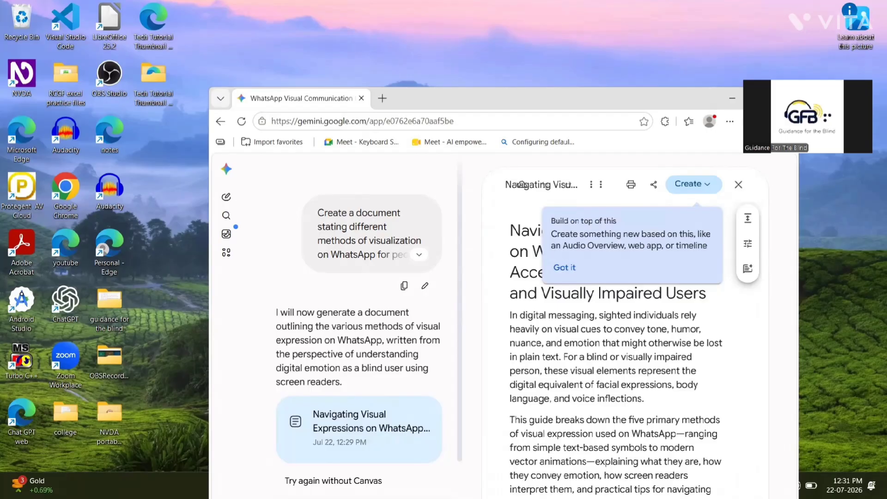
Look through the editing options for the generated Canvas document, including Change tone and Suggest edits
key(Tab)
key(Tab)
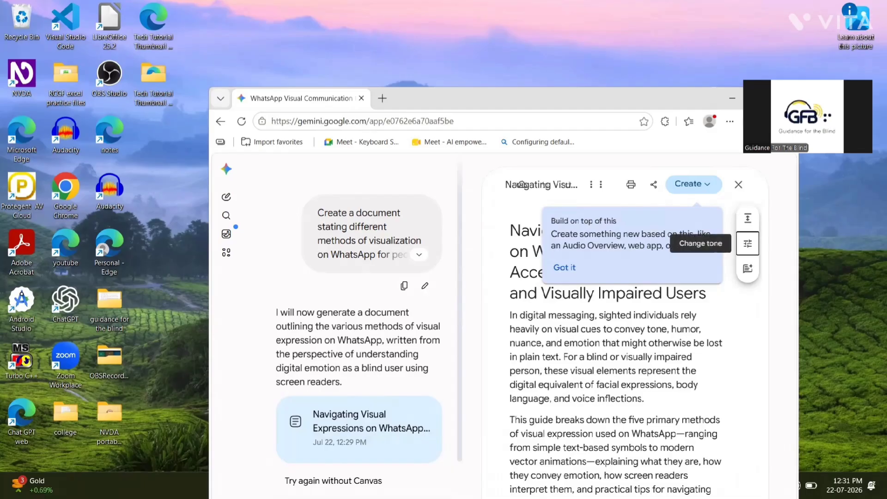
key(Tab)
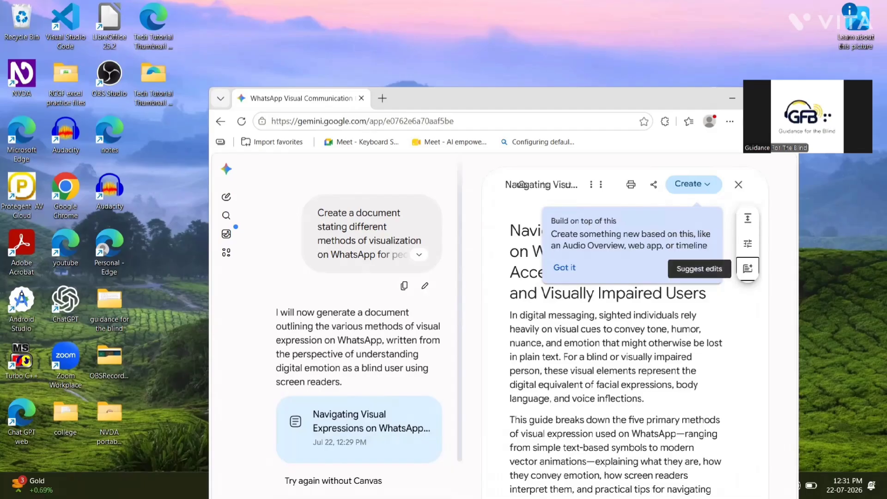
key(Tab)
key(Tab)
key(Tab)
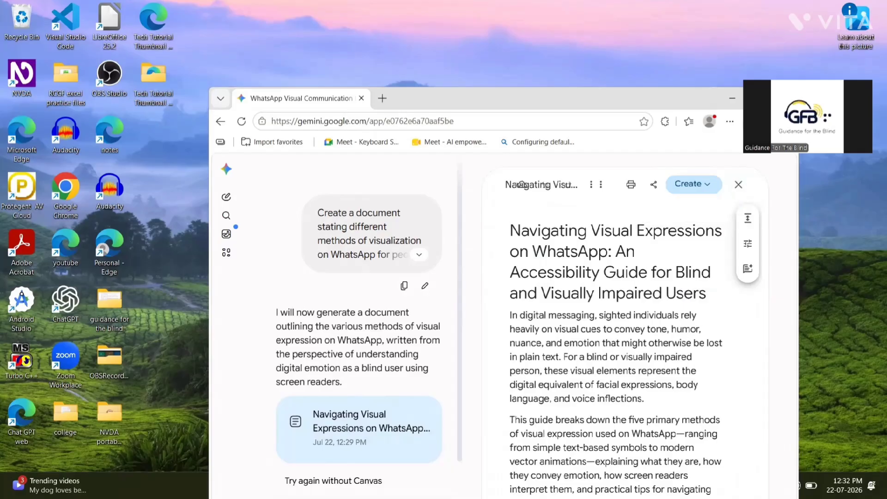
Open the print settings for the generated Canvas document
key(Tab)
key(Tab)
key(Tab)
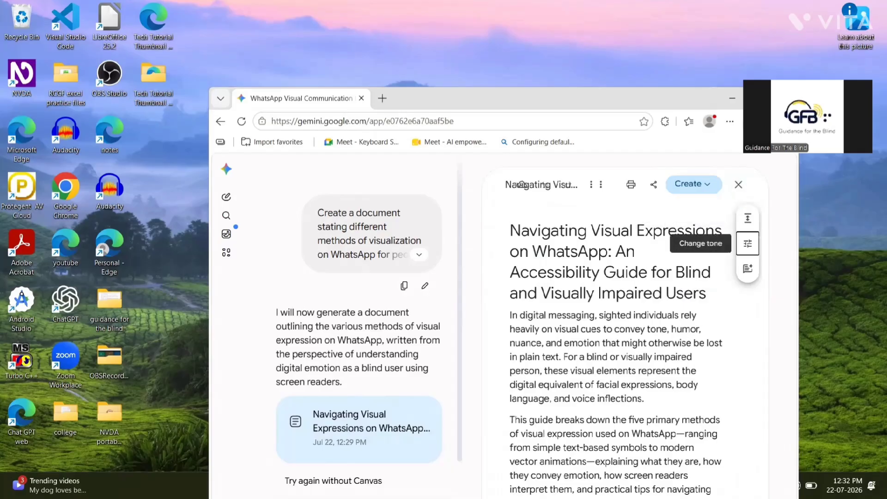
key(Tab)
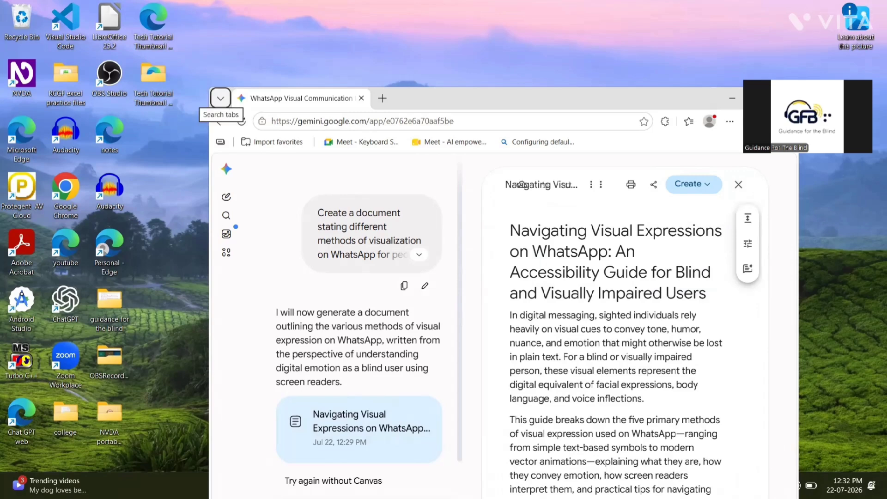
key(shift+Tab)
key(shift+Tab)
key(shift+Tab)
key(shift+Tab)
key(shift+Tab)
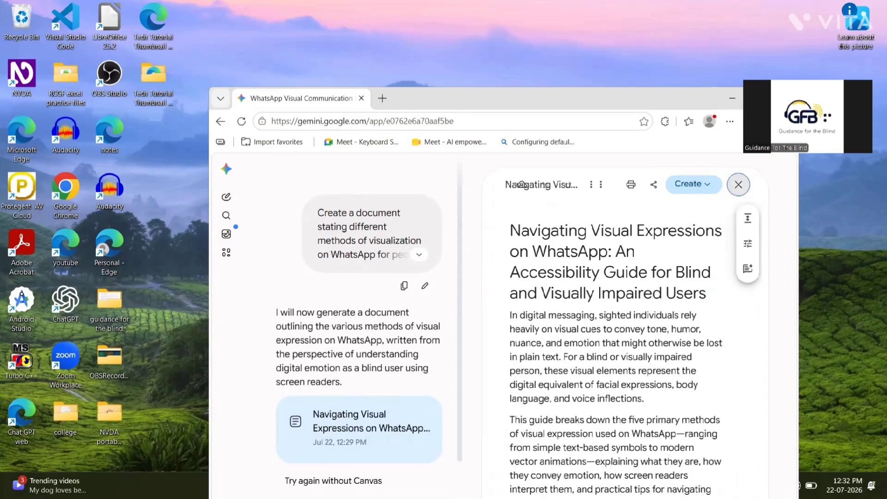
key(shift+Tab)
key(shift+Tab)
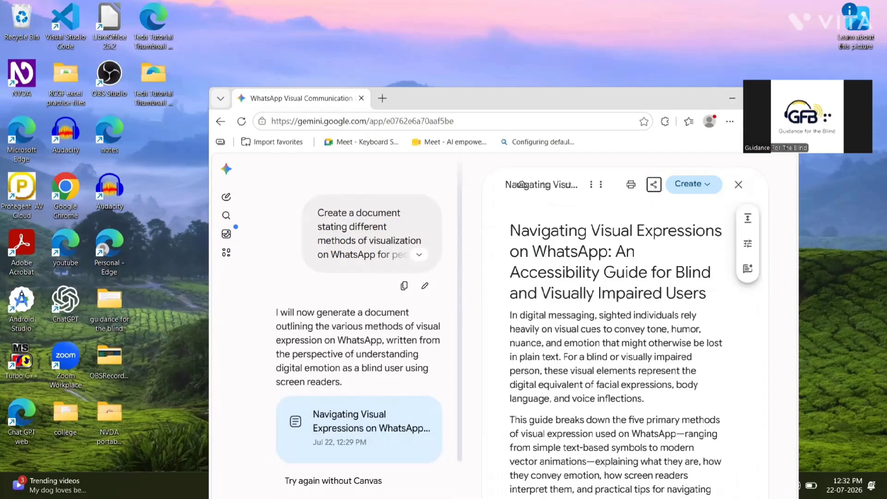
key(shift+Tab)
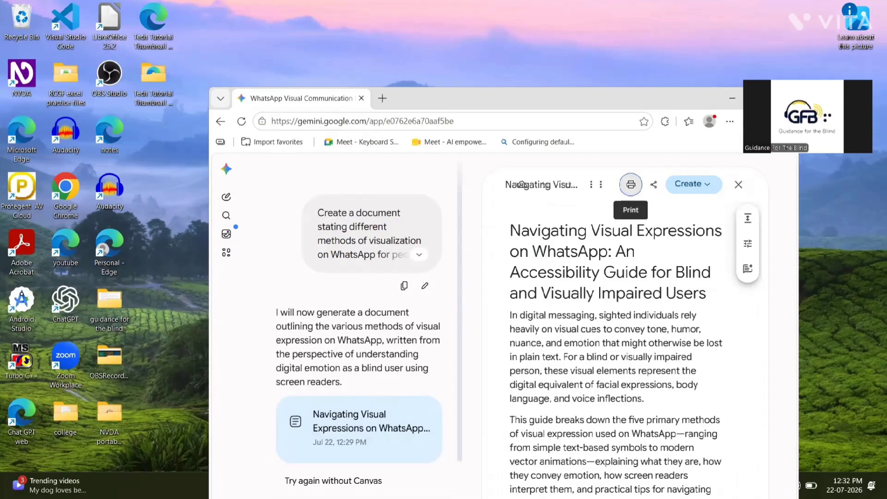
key(Return)
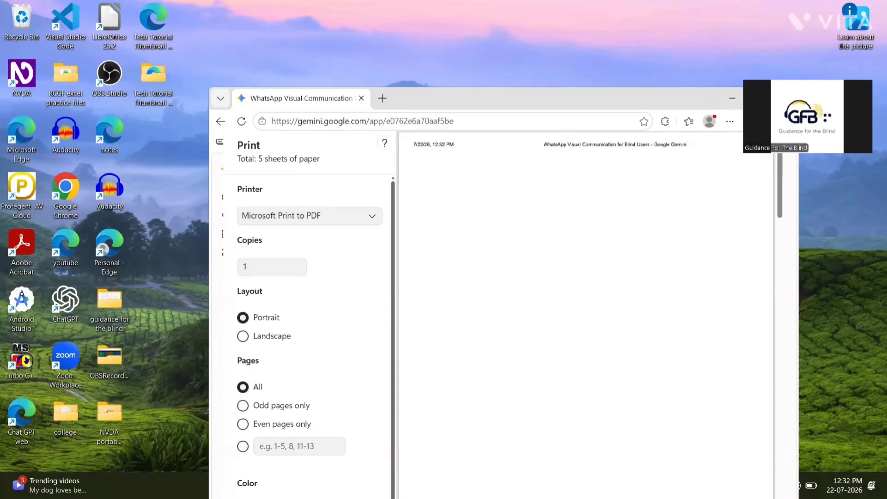
Review the printer, copies, layout and pages settings, and print all pages with Microsoft Print to PDF
key(Tab)
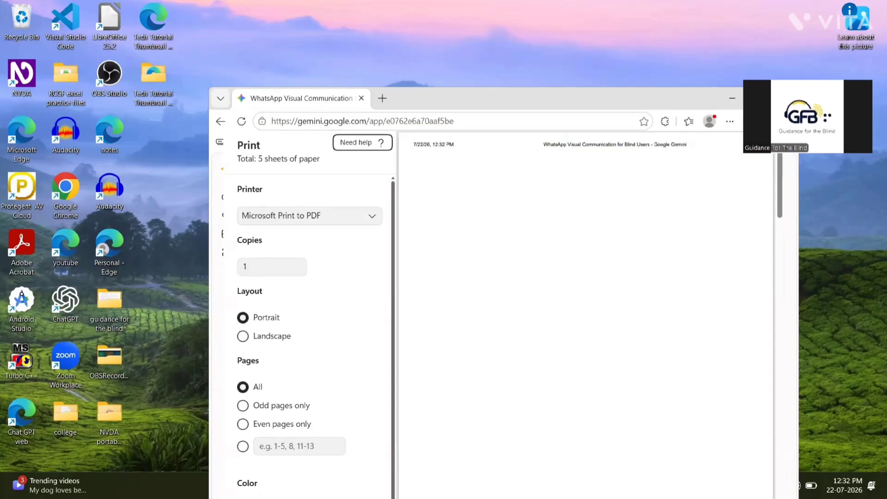
key(Tab)
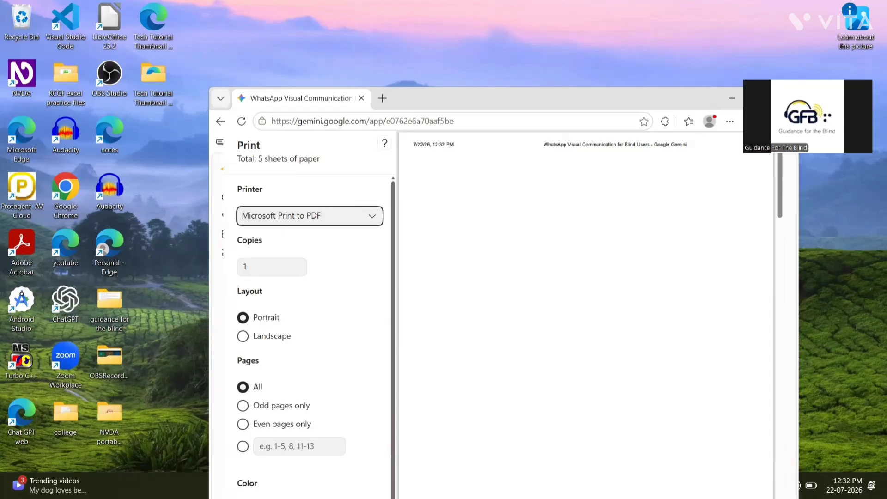
key(Tab)
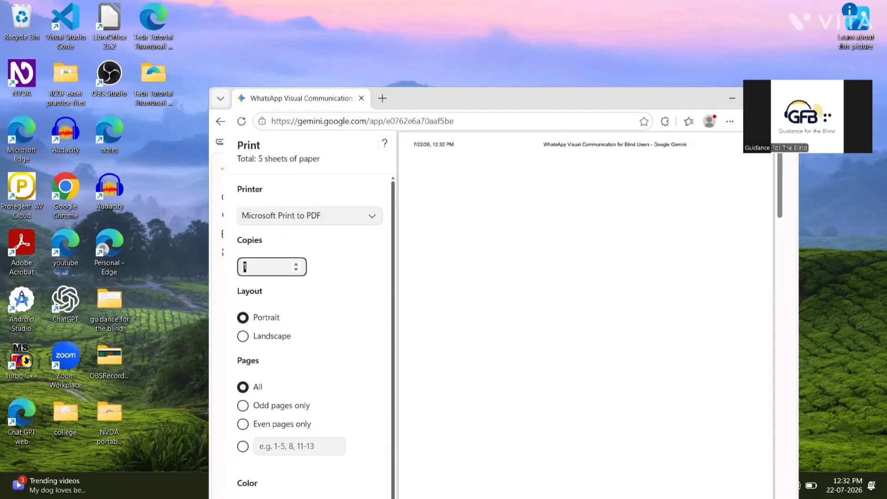
key(Tab)
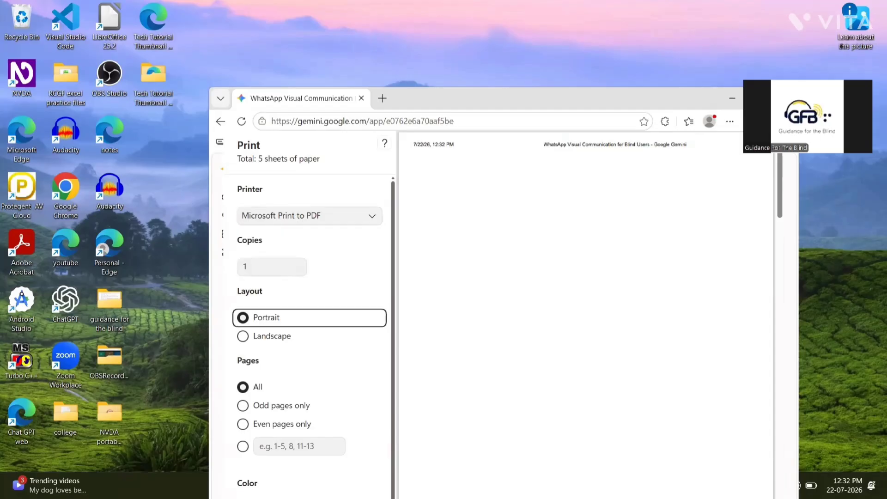
key(Tab)
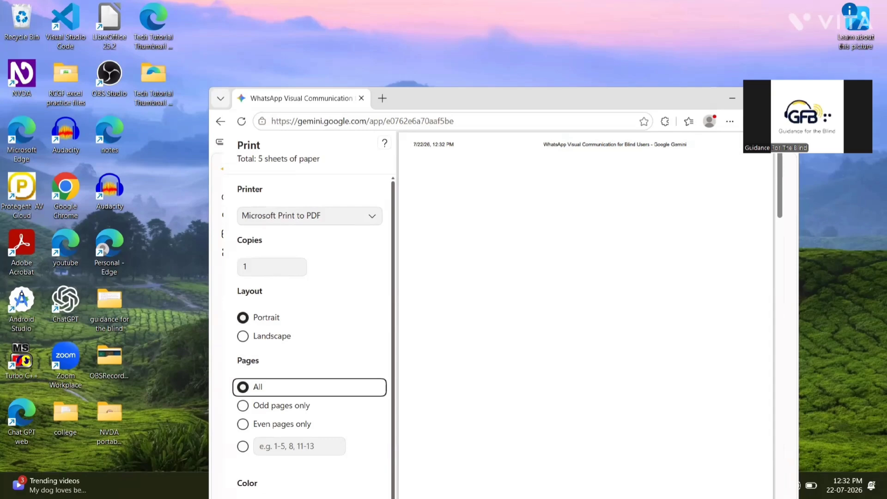
key(Tab)
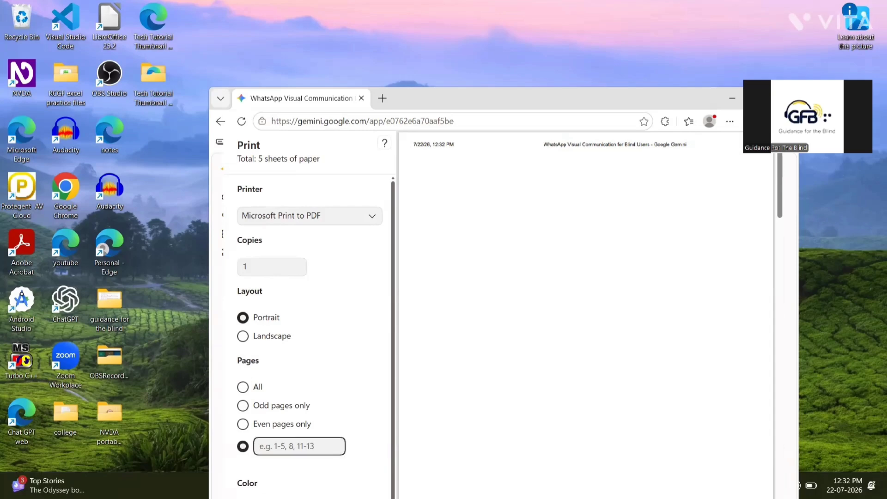
key(shift+Tab)
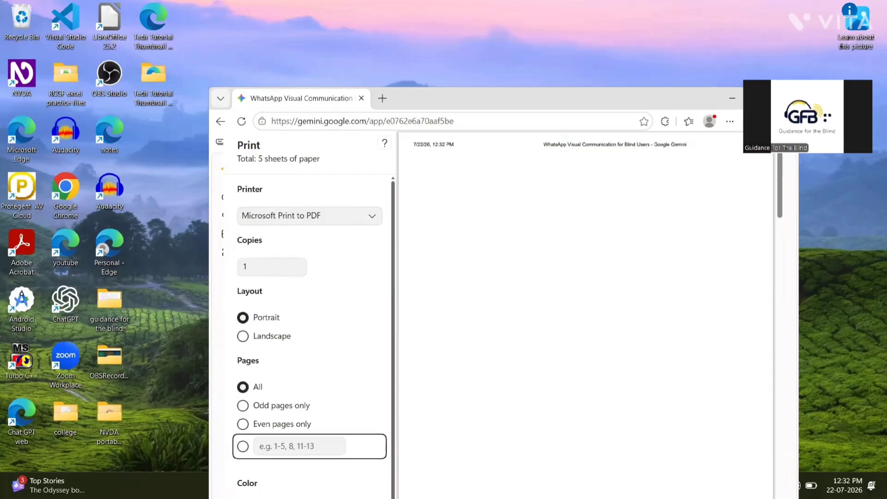
key(Tab)
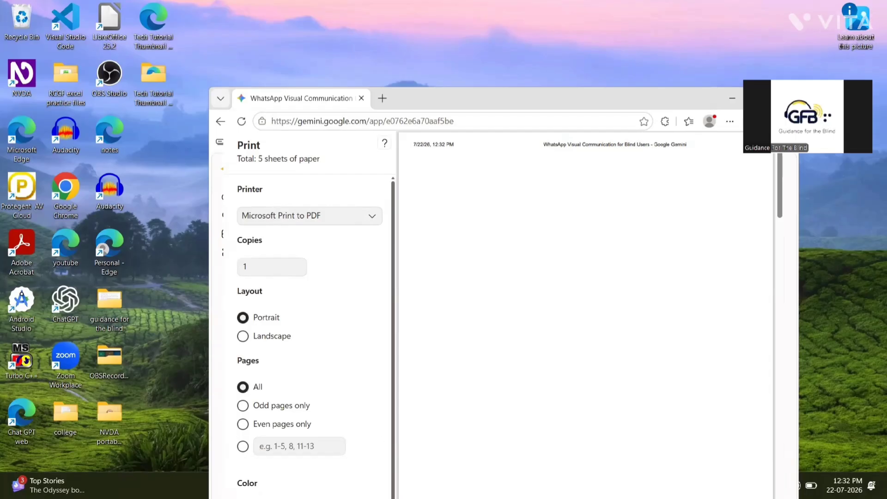
key(Tab)
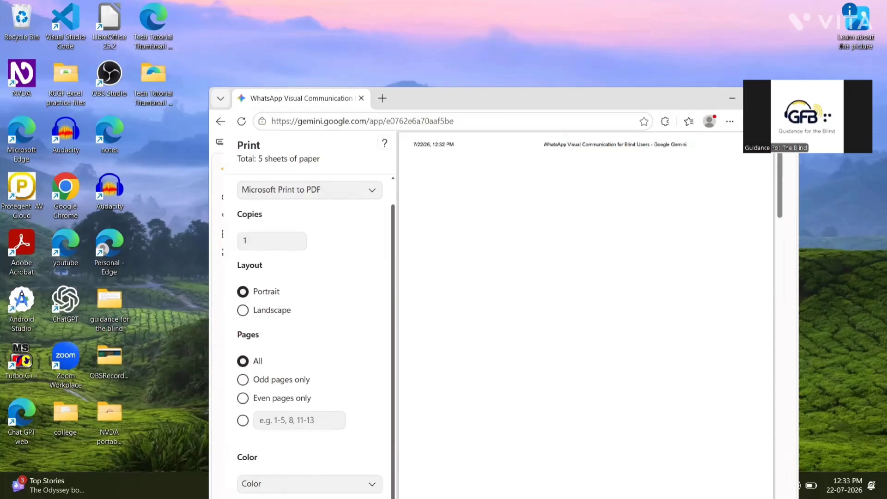
key(Return)
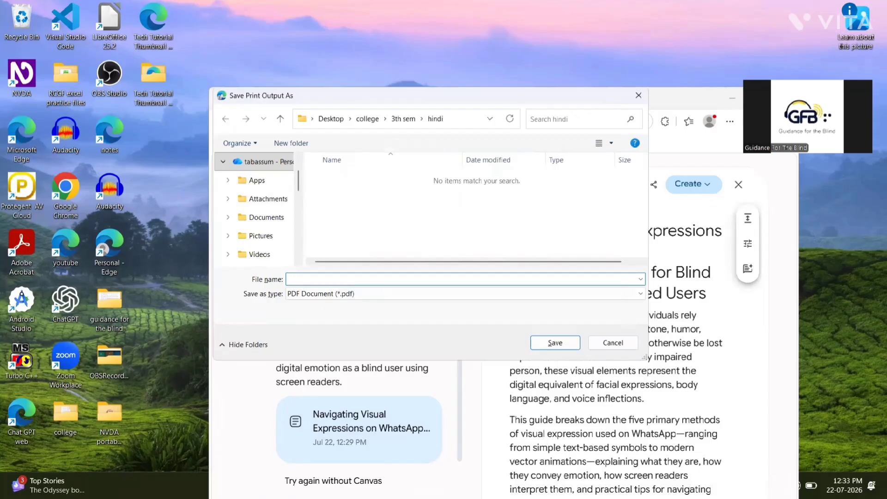
Name the PDF output file practice and change its save location to the Downloads folder
key(Tab)
key(shift+Tab)
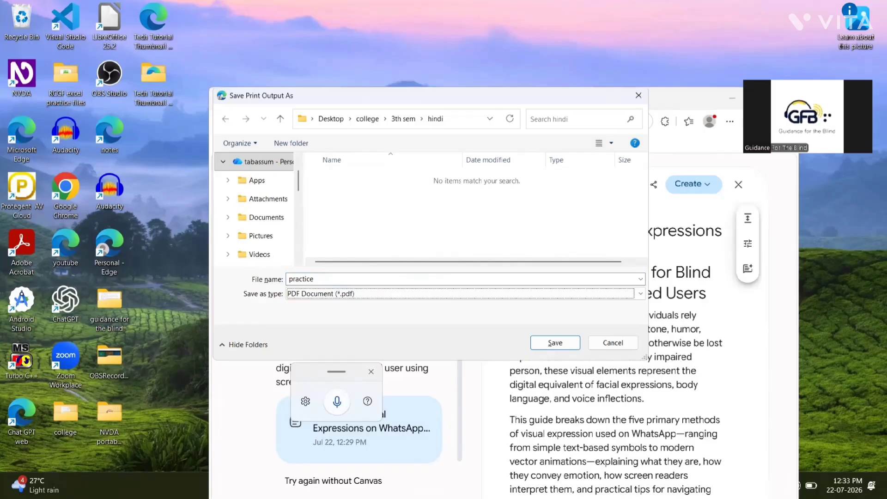
key(Tab)
key(shift+Tab)
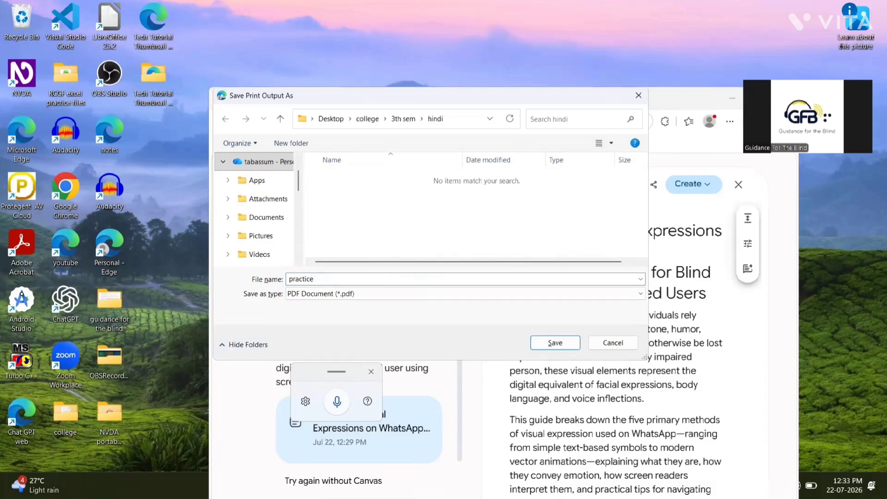
key(Tab)
key(Tab)
key(Tab)
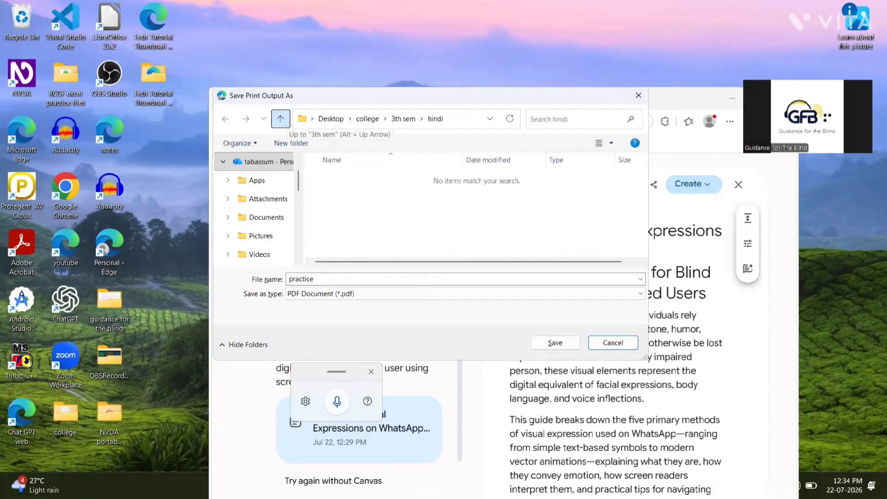
key(Tab)
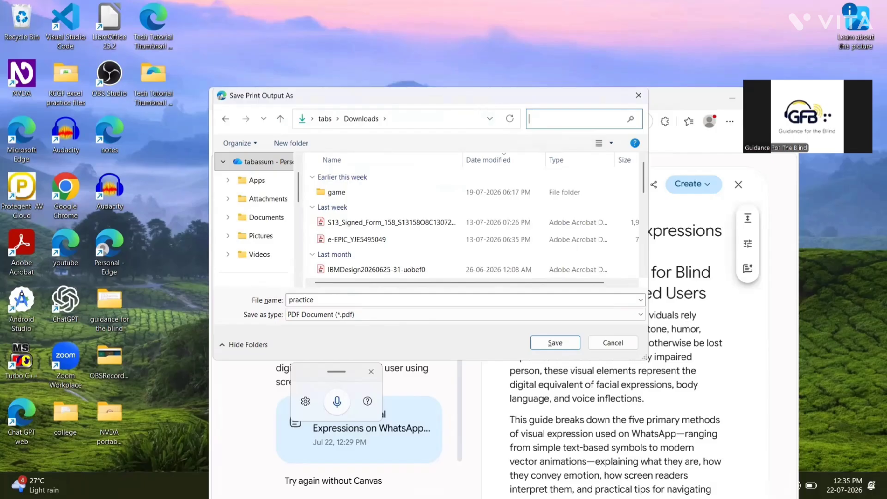
Save the practice file as a PDF Document in Downloads
key(Tab)
key(Tab)
key(Tab)
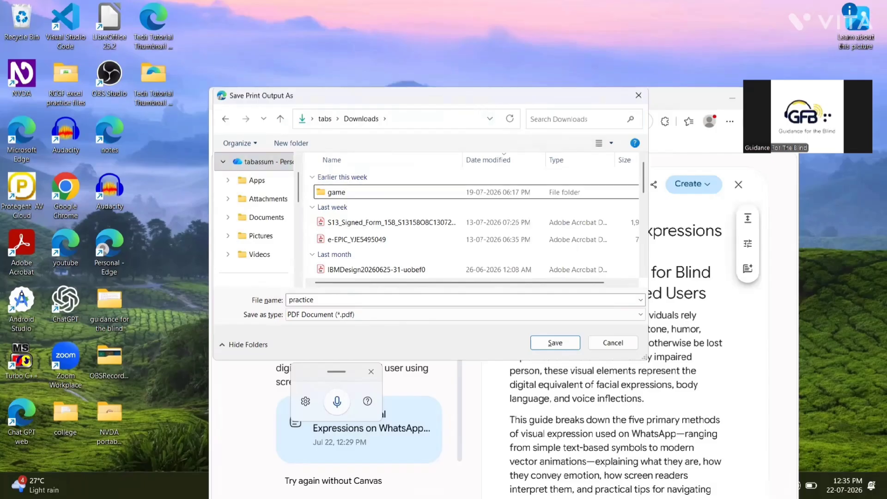
key(Tab)
key(Tab)
key(Tab)
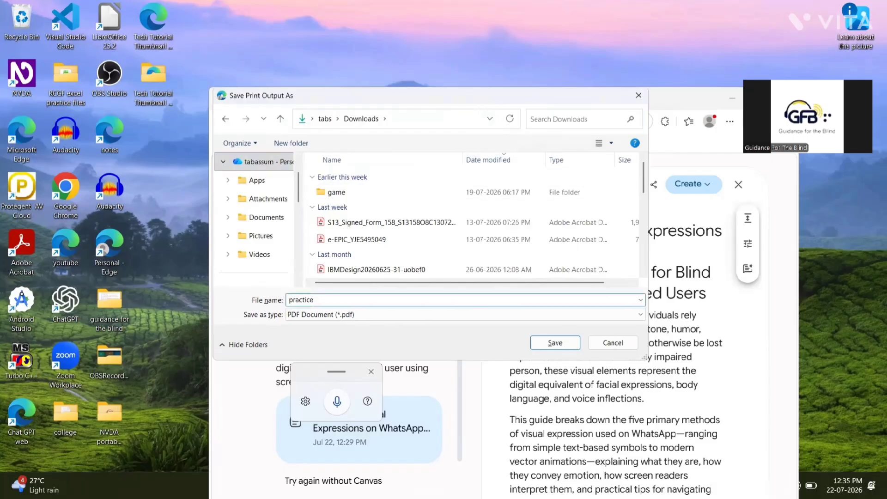
key(Tab)
key(Tab)
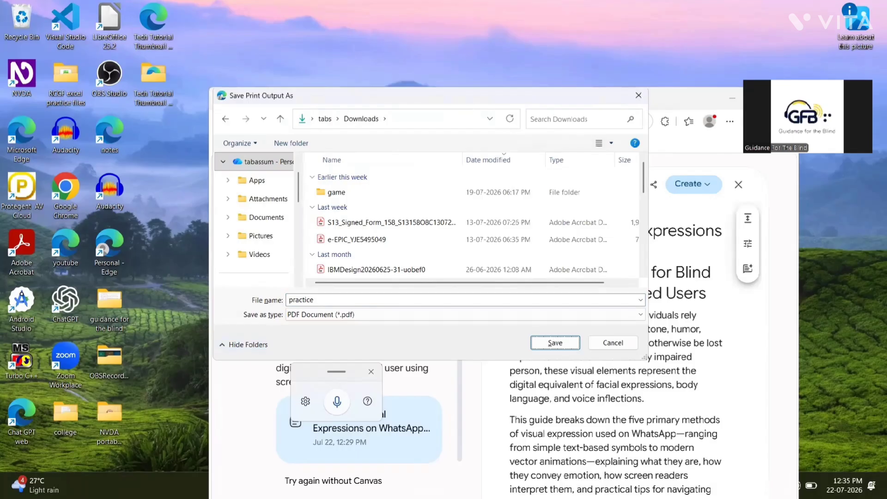
key(Return)
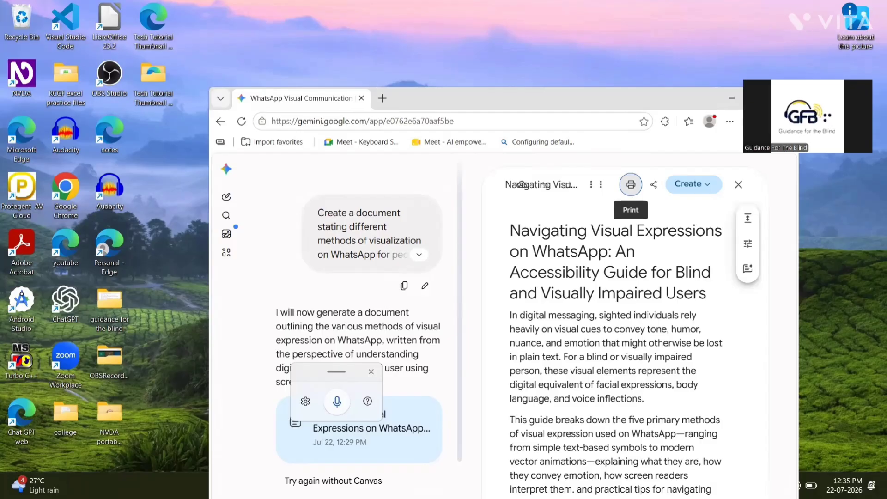
Try opening practice.pdf from the Downloads folder in Adobe Acrobat, and close Acrobat
key(super+r)
key(Return)
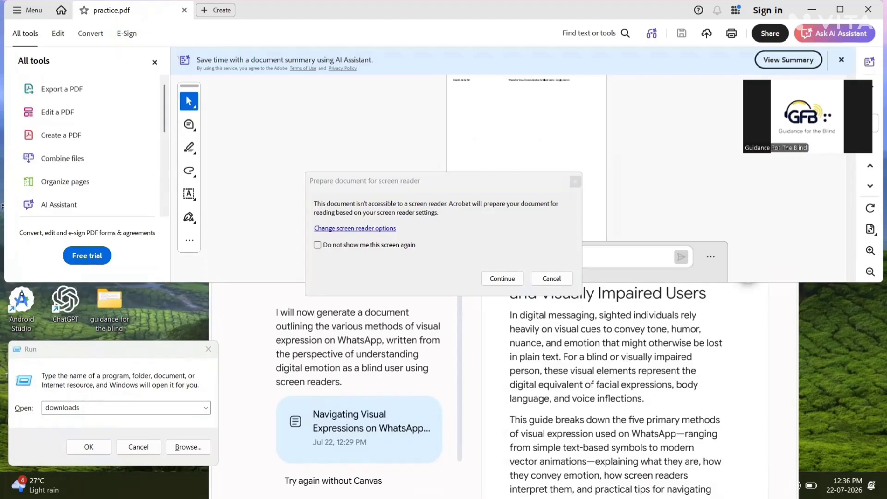
key(alt+F4)
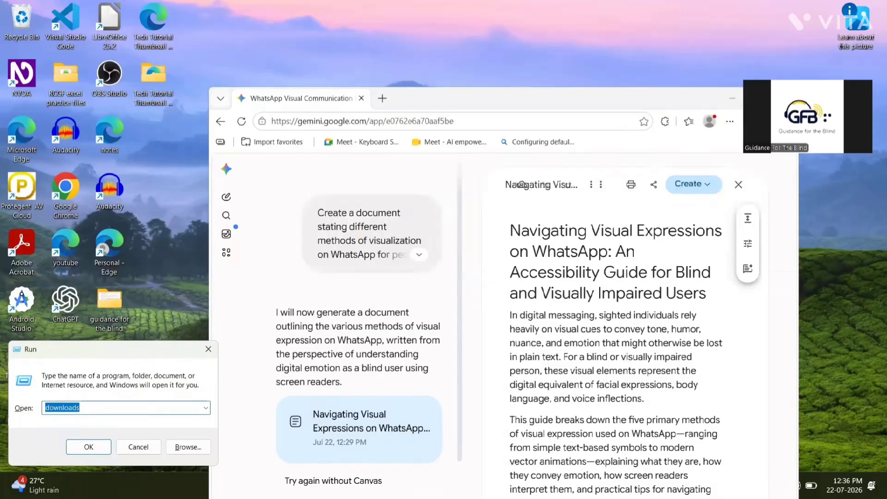
Open the Downloads folder through the Run dialog and select the practice PDF
key(Down)
key(Return)
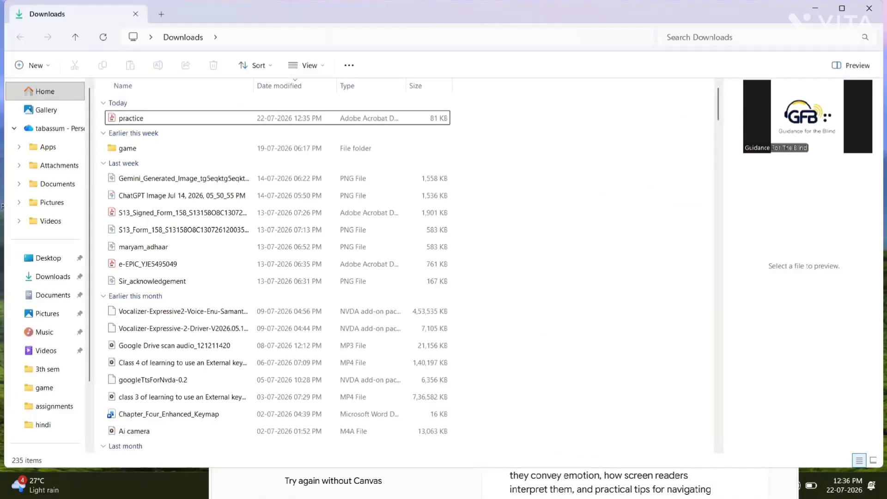
key(Down)
key(Up)
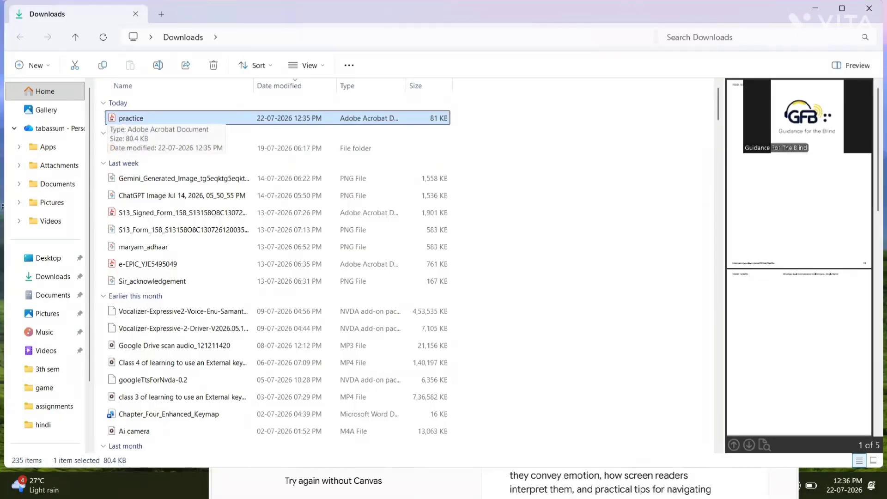
Open the selected practice PDF with Google Chrome
key(shift+F10)
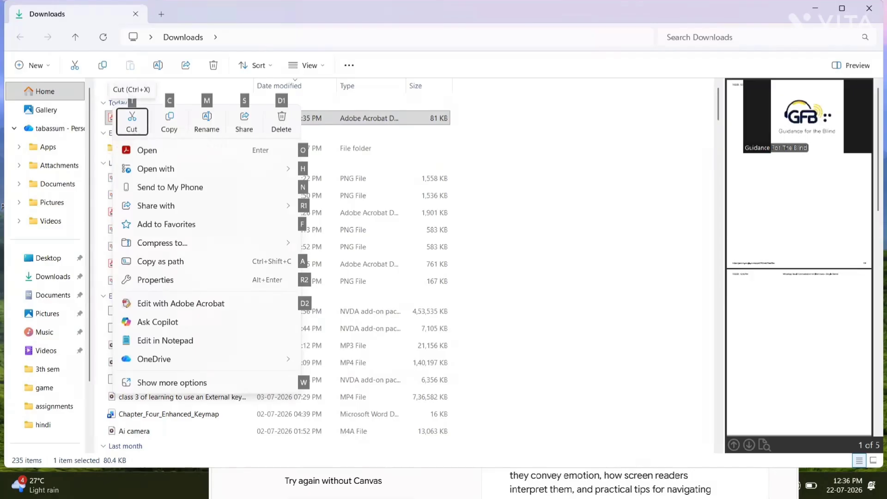
key(Right)
key(Right)
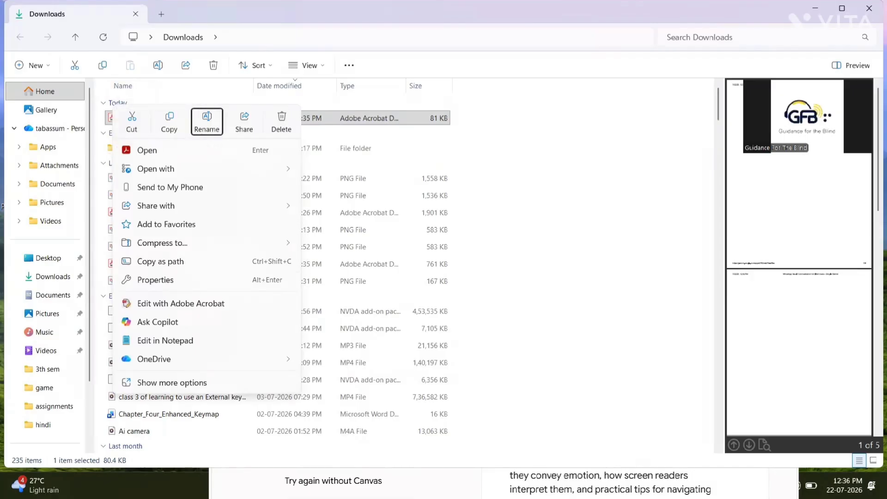
key(Right)
key(Right)
key(Down)
key(Down)
key(Down)
key(Up)
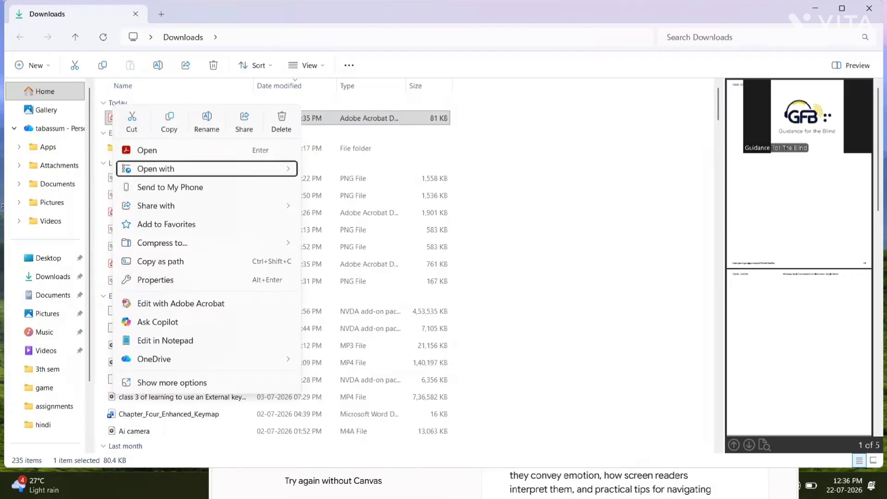
key(Right)
key(Down)
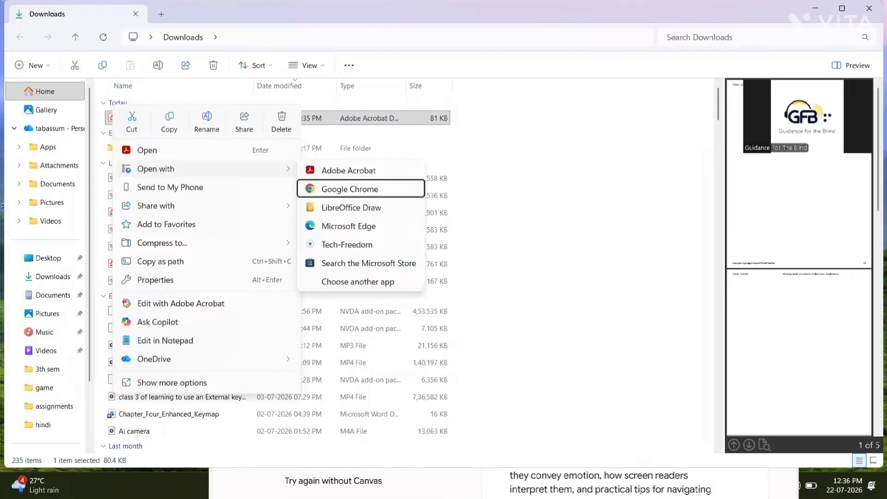
key(Return)
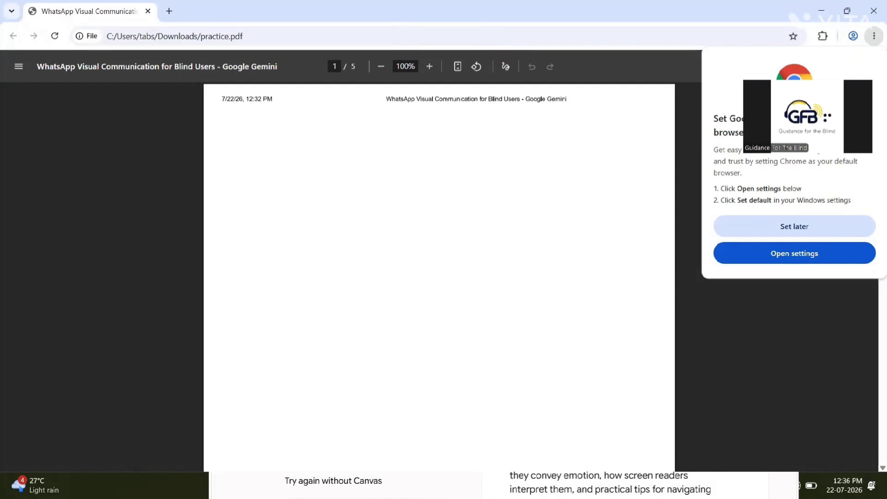
Dismiss Chrome's default browser prompt by choosing Set later
key(Tab)
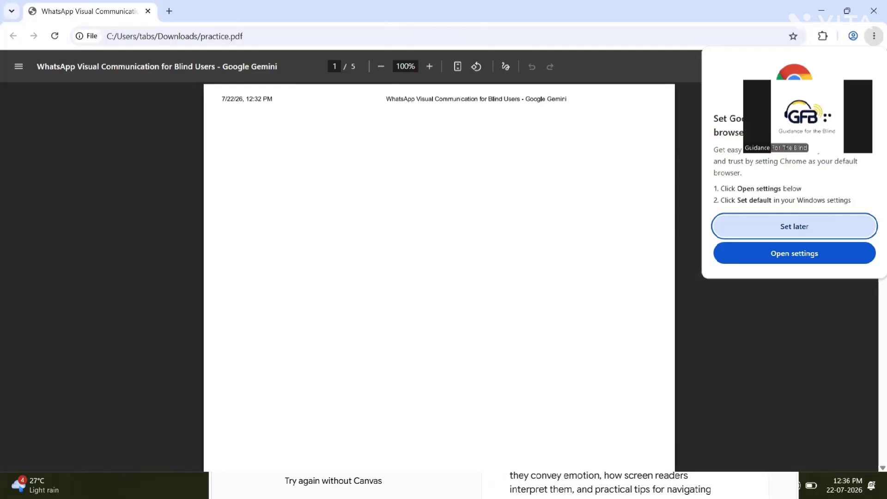
key(Tab)
key(shift+Tab)
key(Tab)
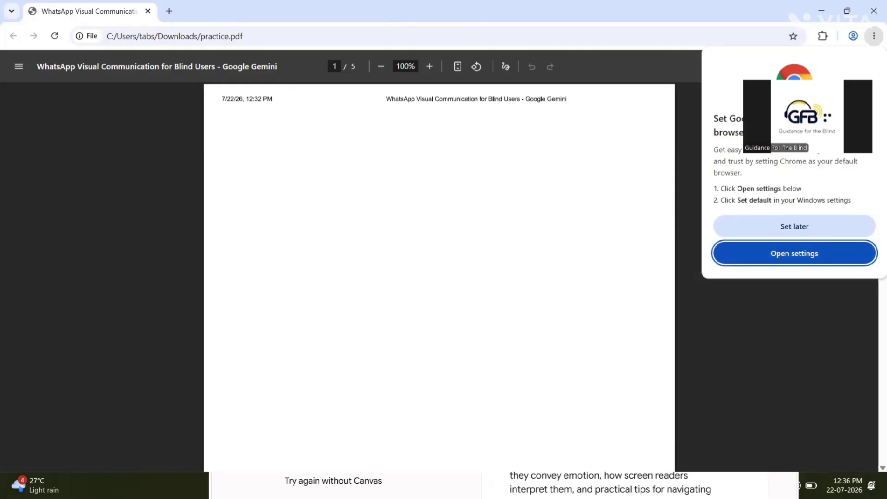
key(shift+Tab)
key(Return)
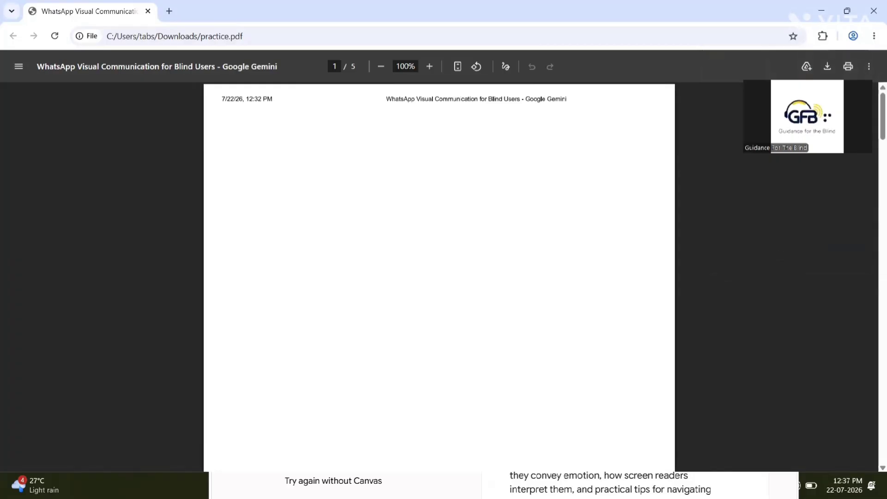
Leave the PDF and cycle through the open windows to return to the Gemini document in Microsoft Edge
key(alt+Tab)
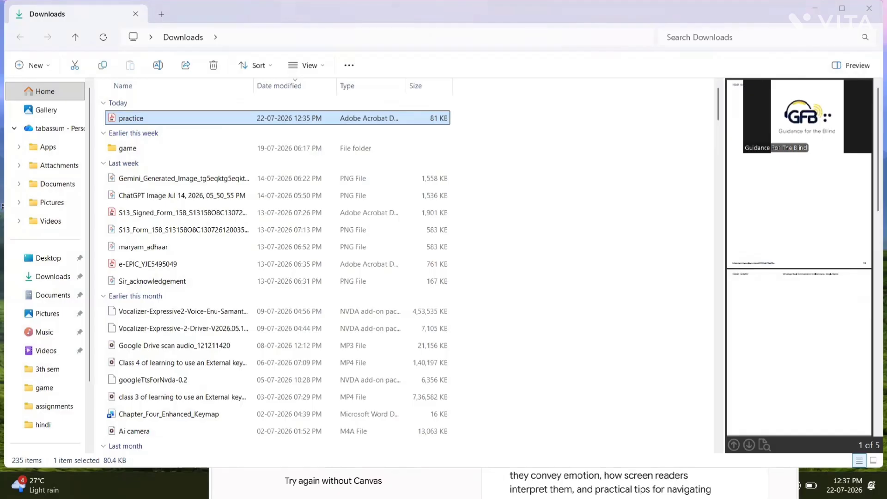
key(alt+Tab)
key(alt+Tab)
key(alt+Tab)
key(alt+Tab)
key(alt+Tab)
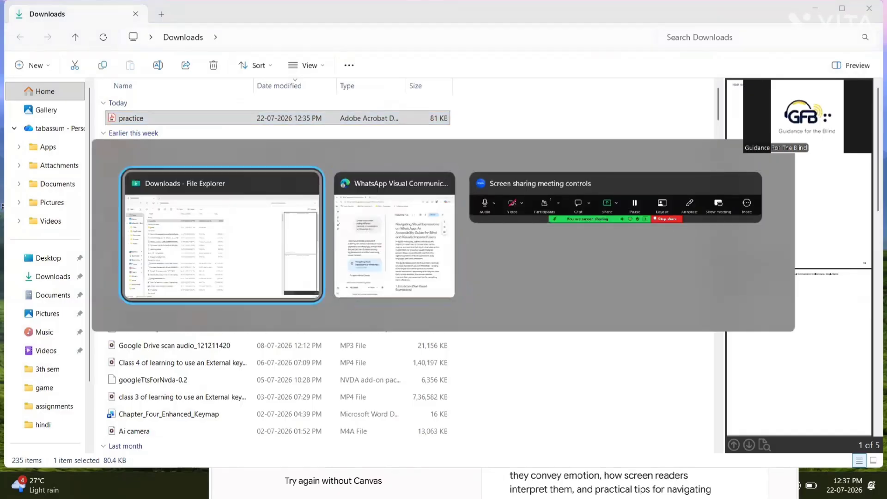